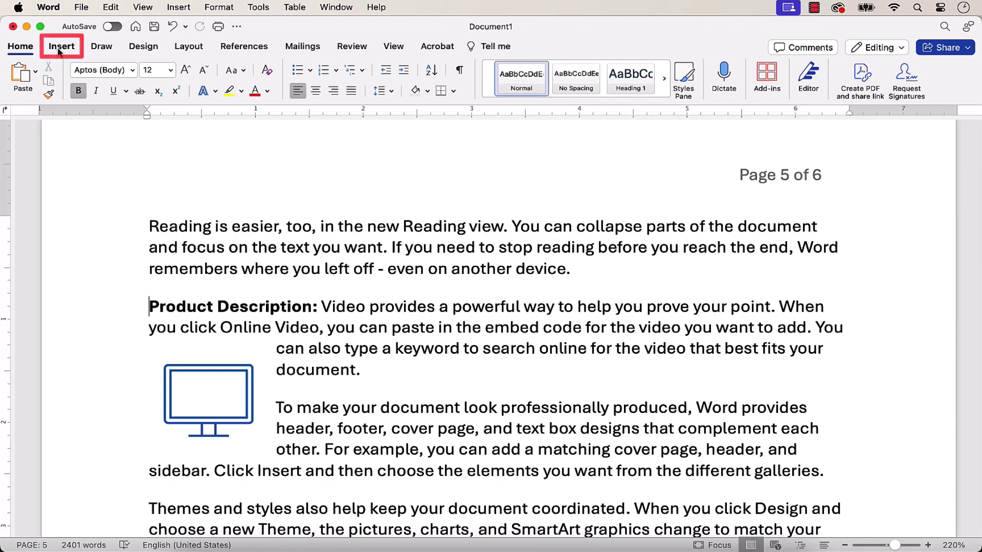
Add a bookmark named Product_Description at the start of the Product Description paragraph
left_click(56, 47)
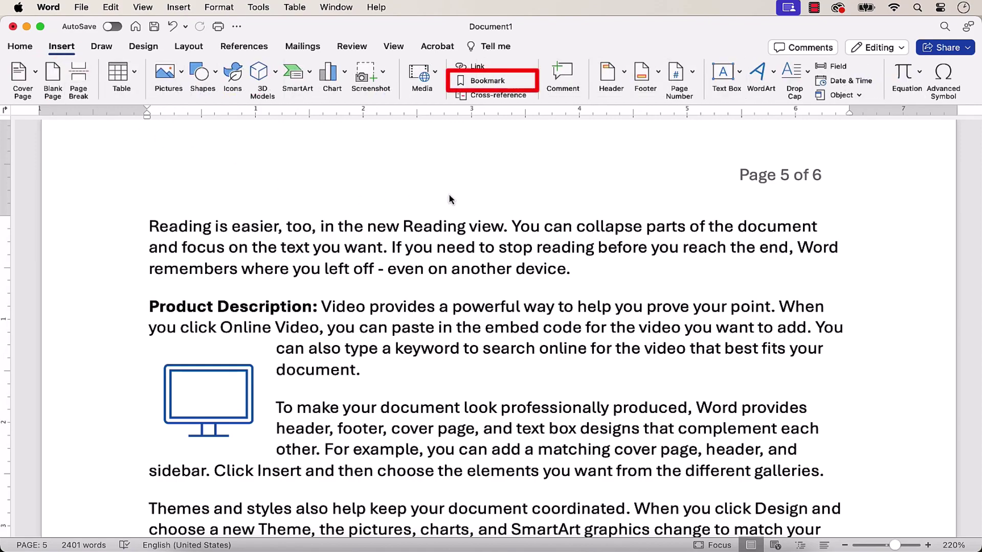
left_click(486, 81)
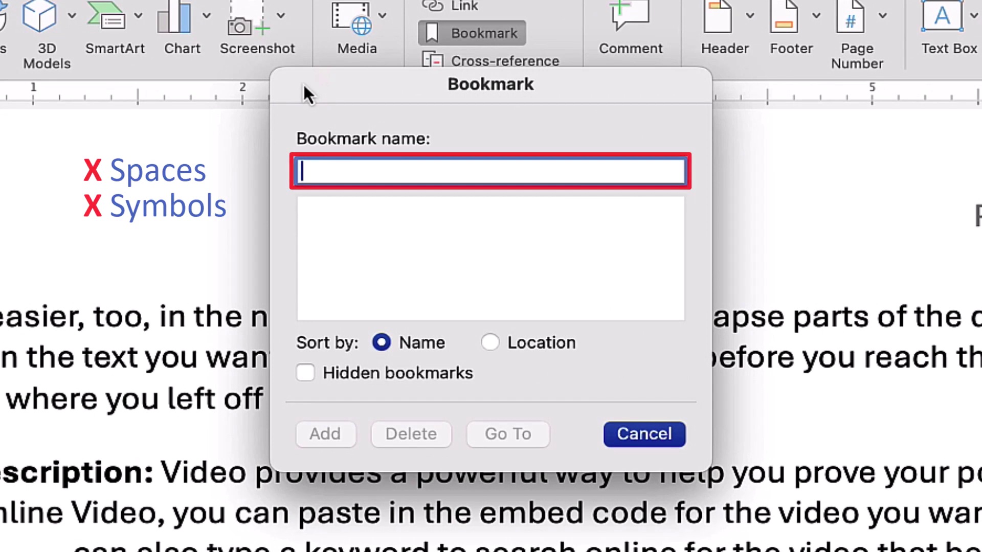
type("Product_Description")
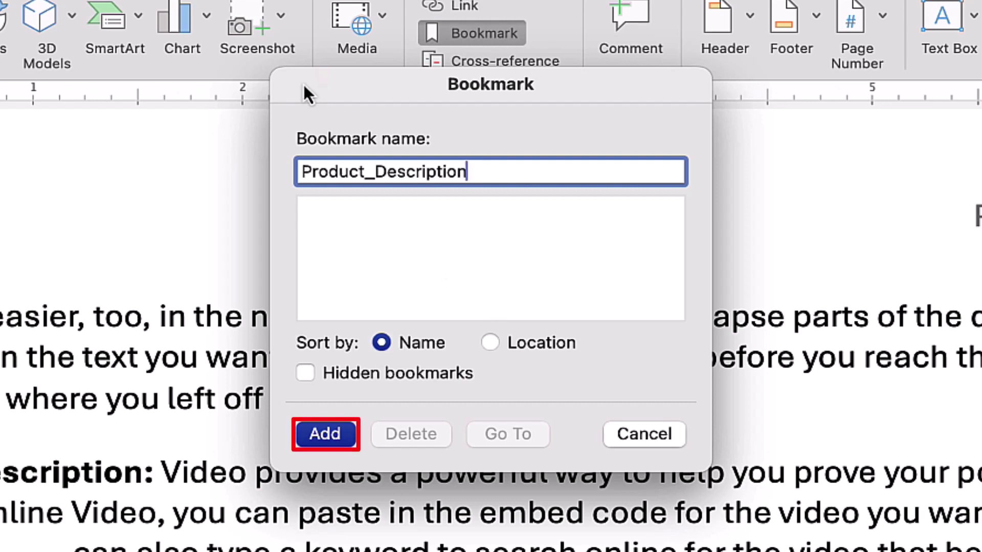
left_click(327, 435)
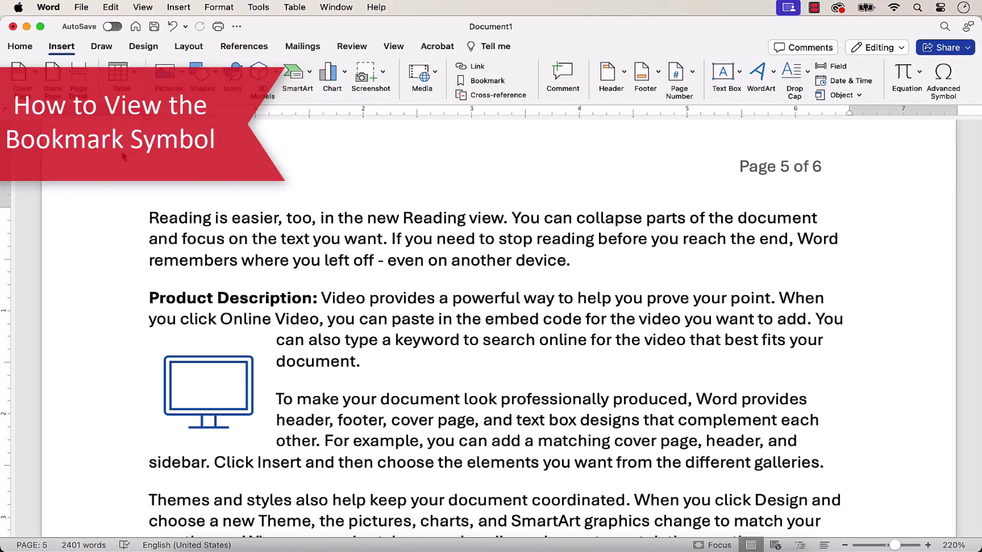
Turn on Bookmarks under Show in Document in Word's View preferences
left_click(52, 7)
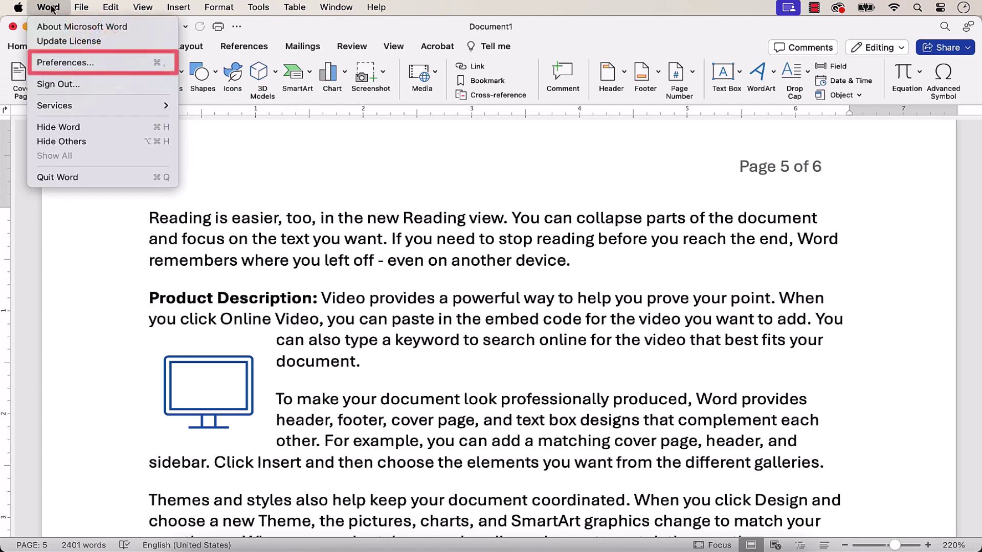
left_click(59, 62)
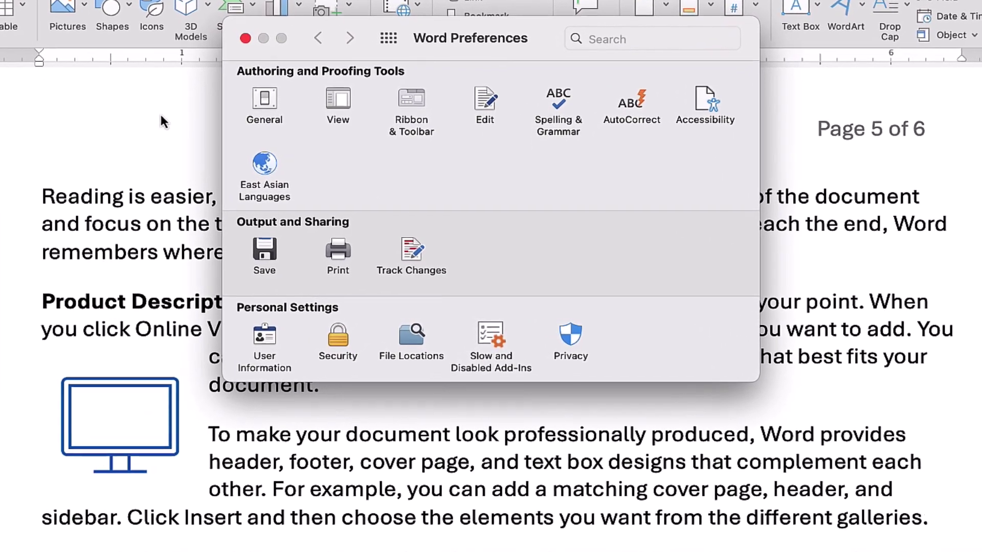
left_click(347, 100)
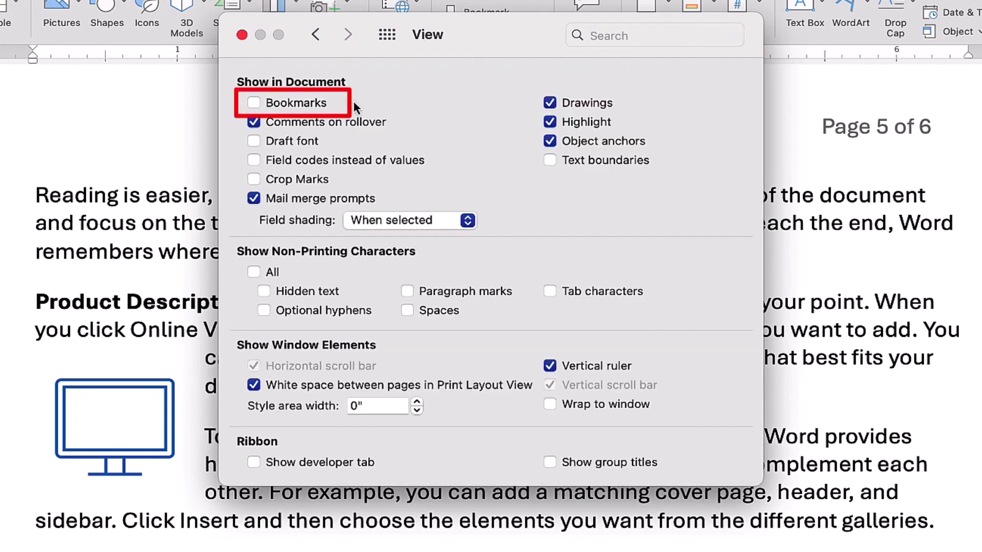
left_click(255, 102)
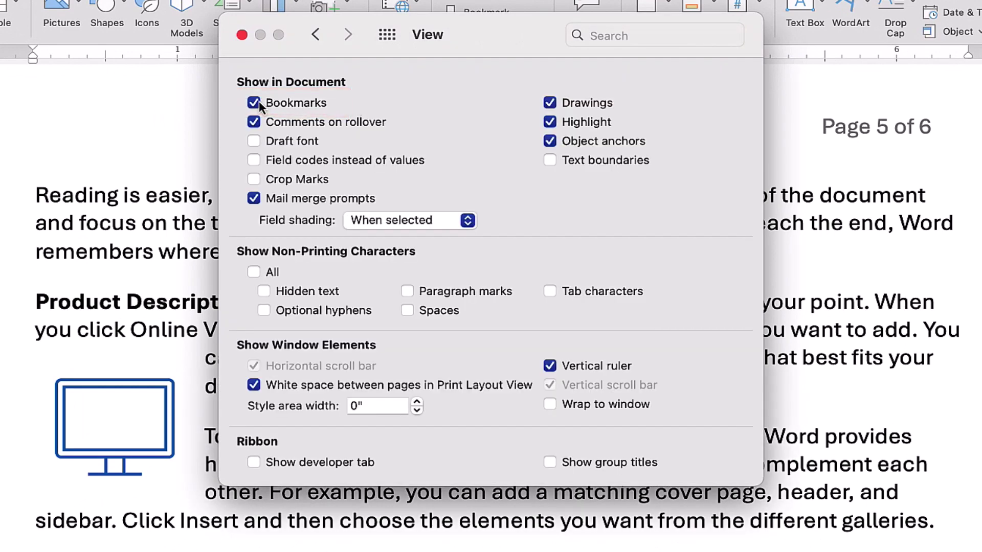
left_click(242, 35)
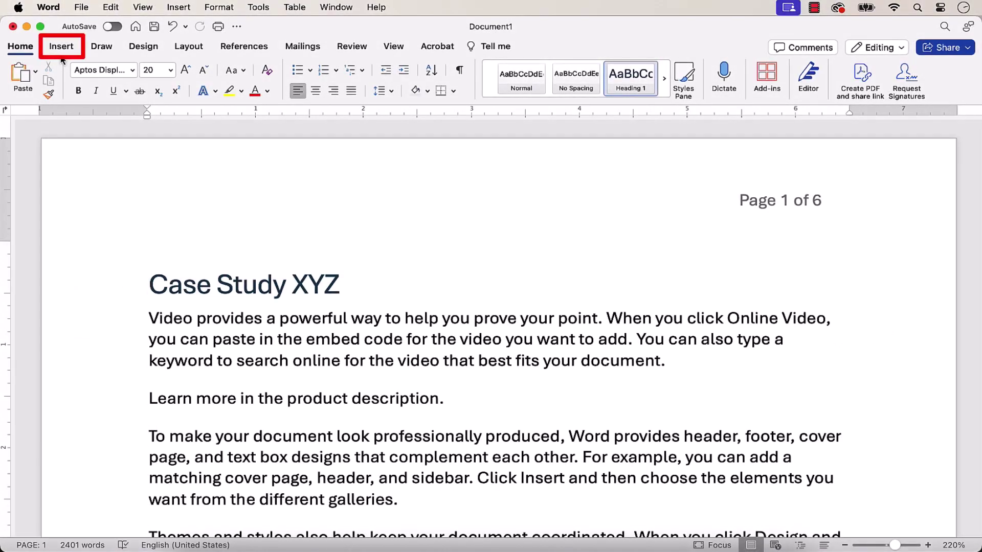
Go to the Product_Description bookmark from the Bookmark dialog, then close the dialog
left_click(62, 47)
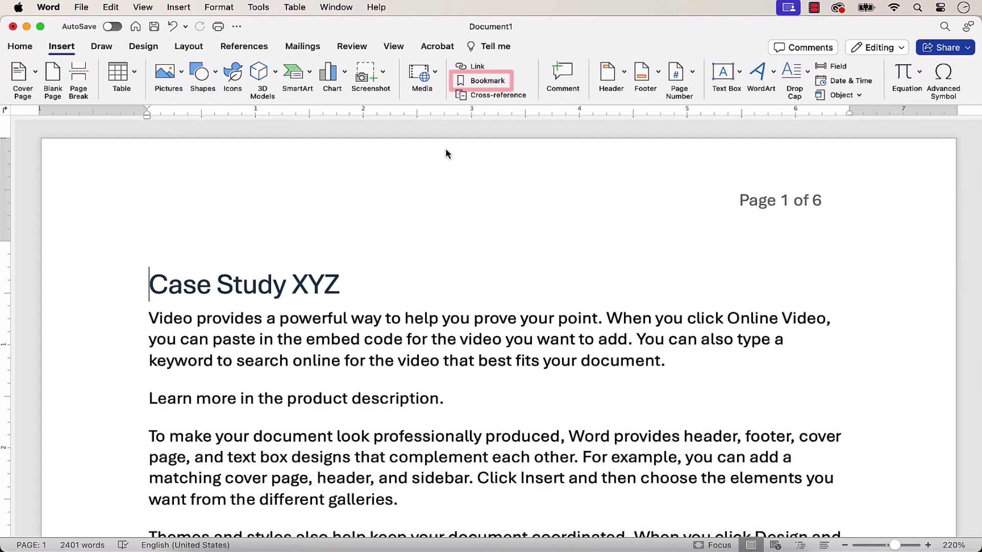
left_click(467, 82)
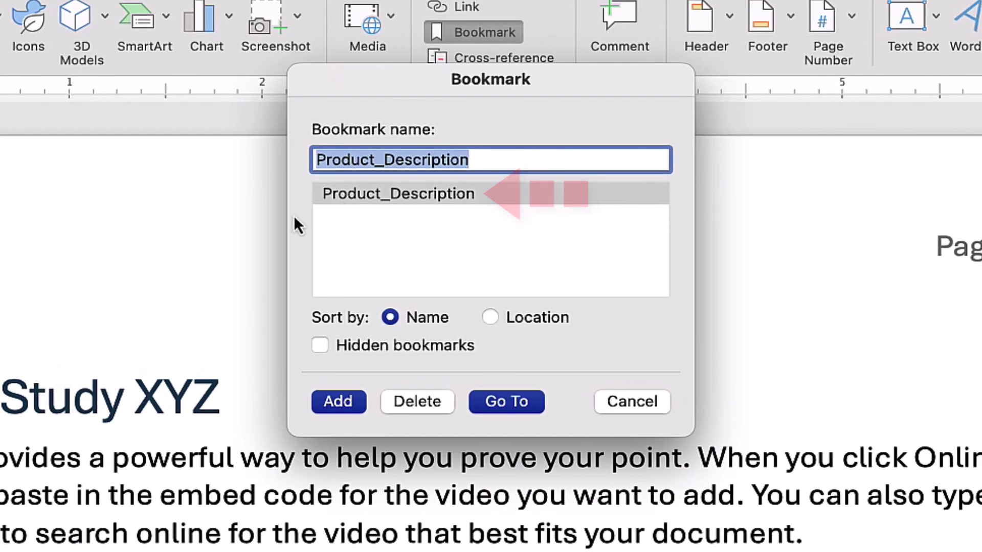
left_click(522, 403)
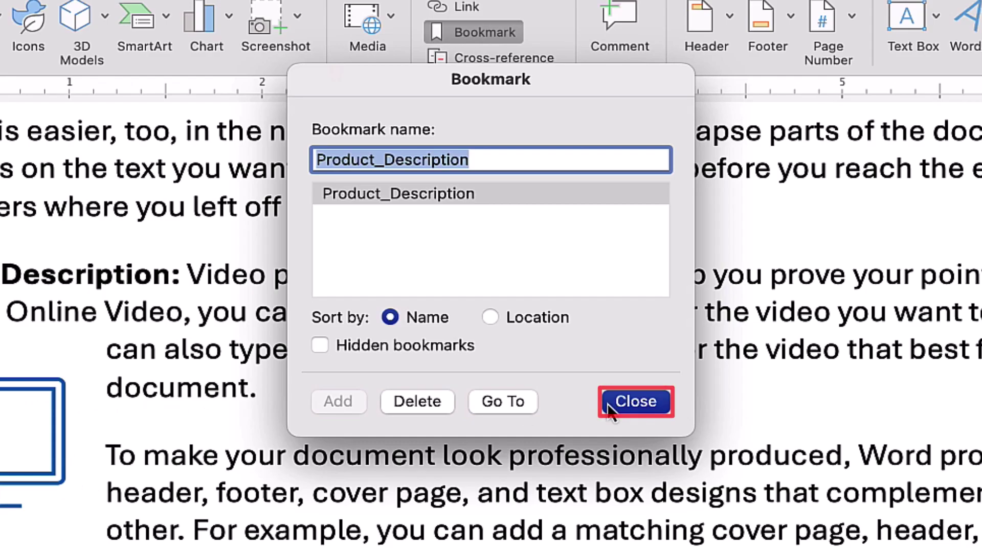
left_click(634, 403)
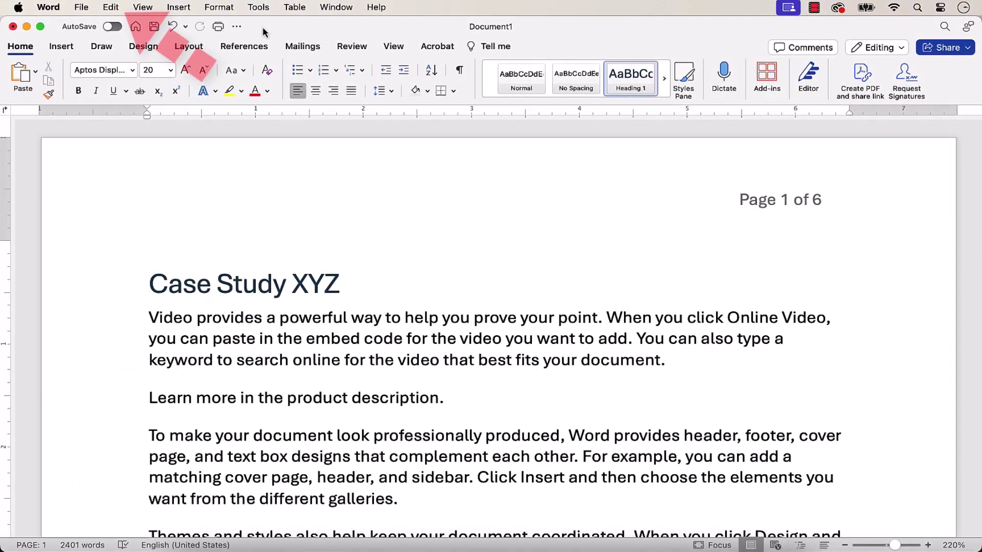
Go to the Product_Description bookmark through Edit's Go To, then use Option+Command+G to return to page 1
left_click(121, 8)
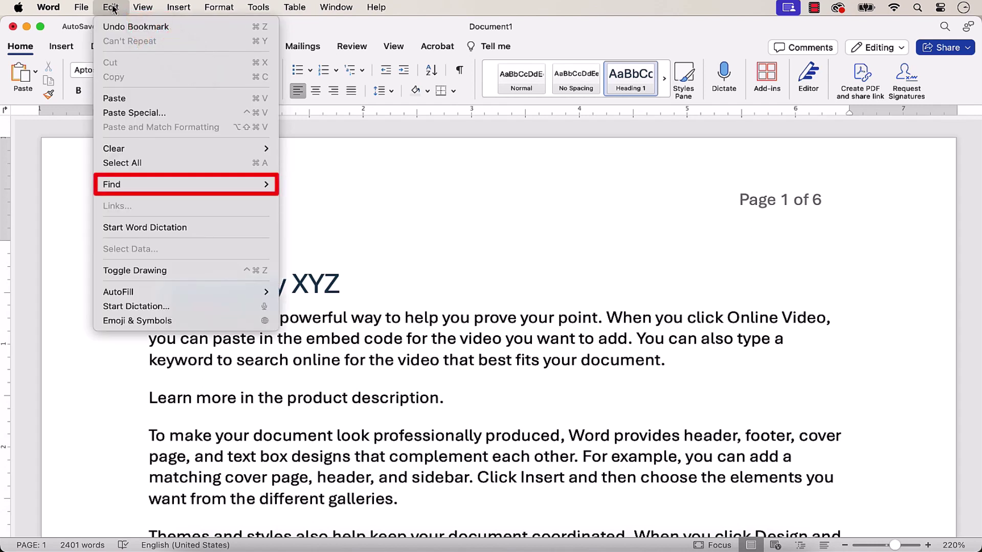
mouse_move(235, 181)
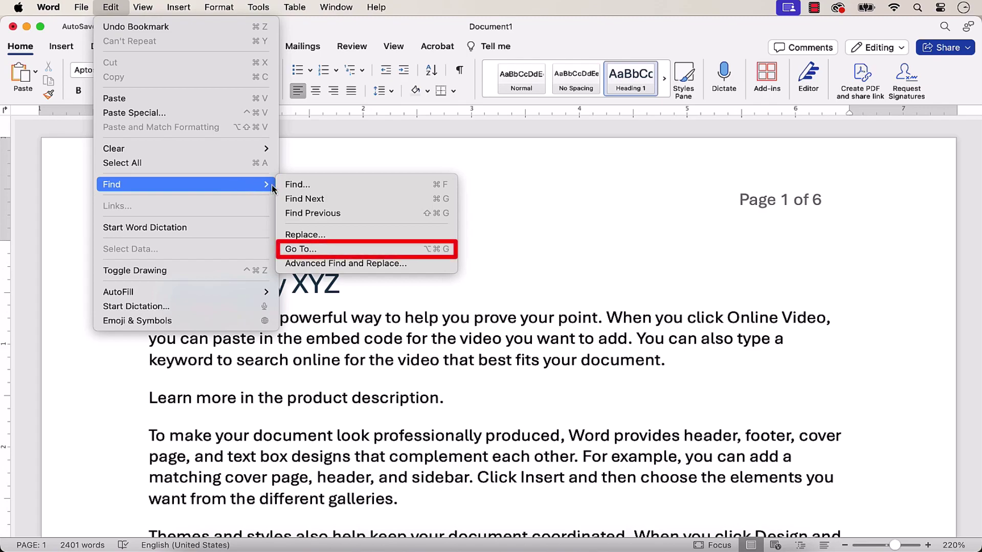
left_click(299, 249)
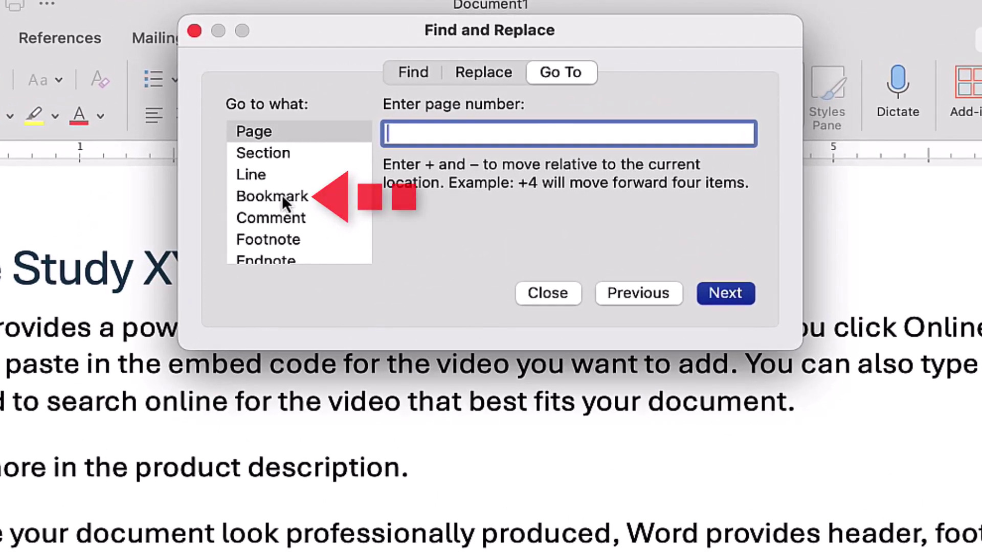
left_click(283, 201)
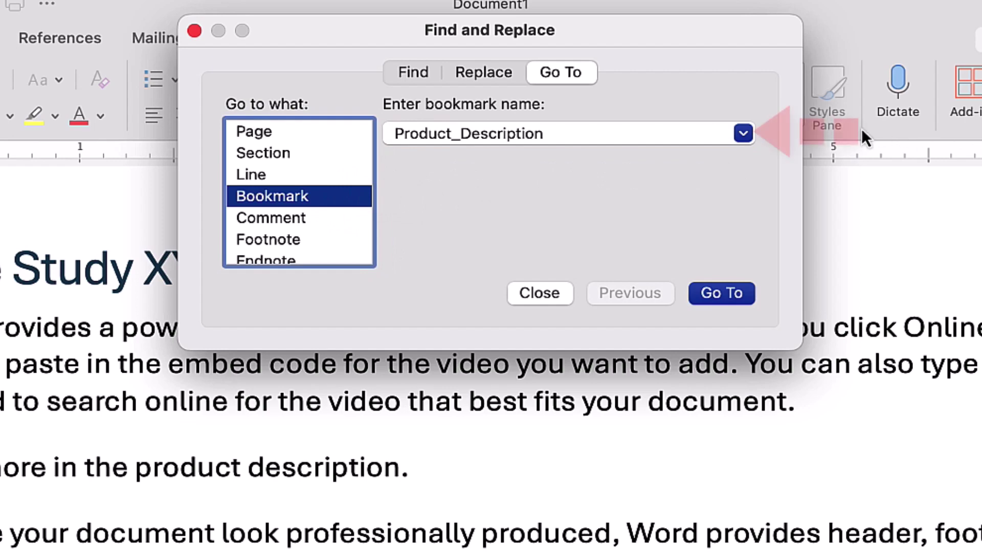
left_click(745, 134)
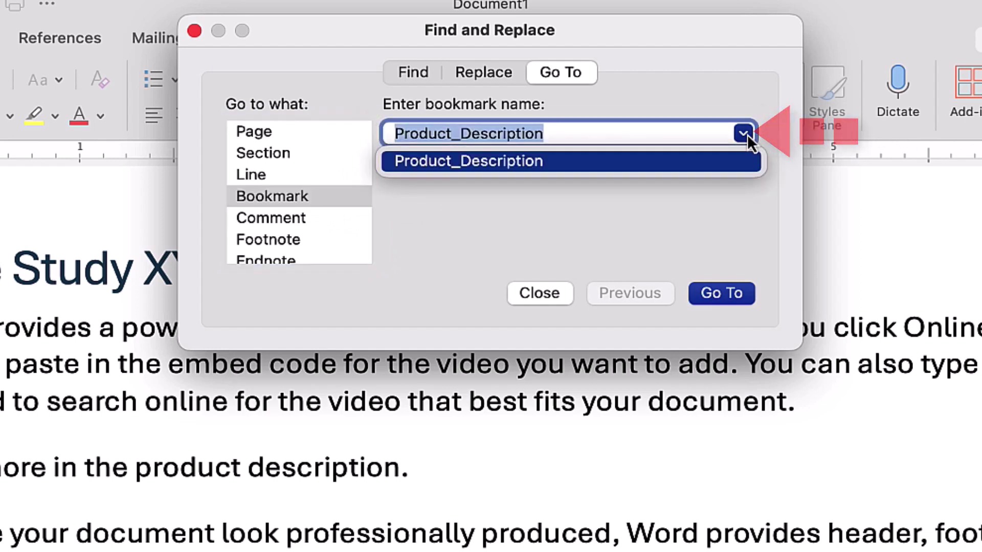
left_click(729, 161)
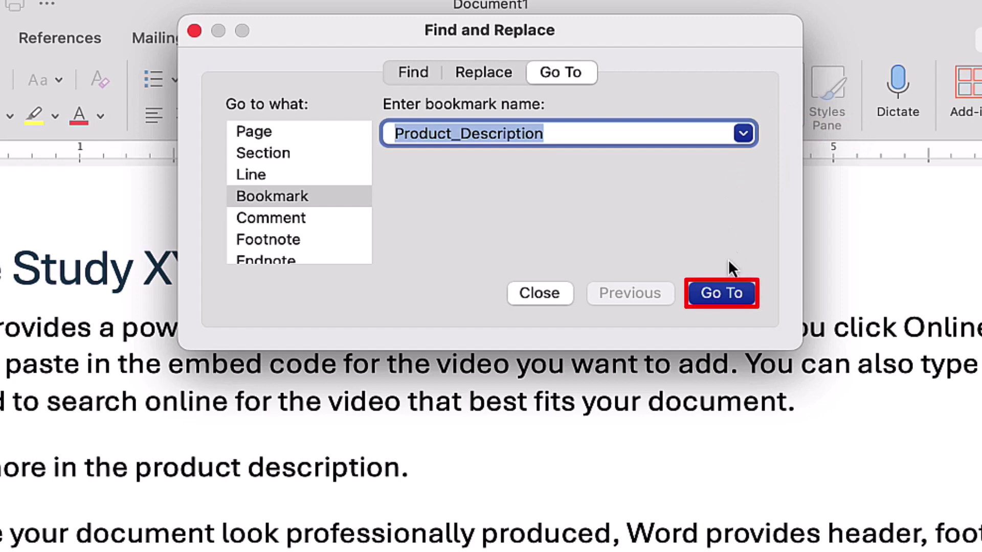
left_click(724, 297)
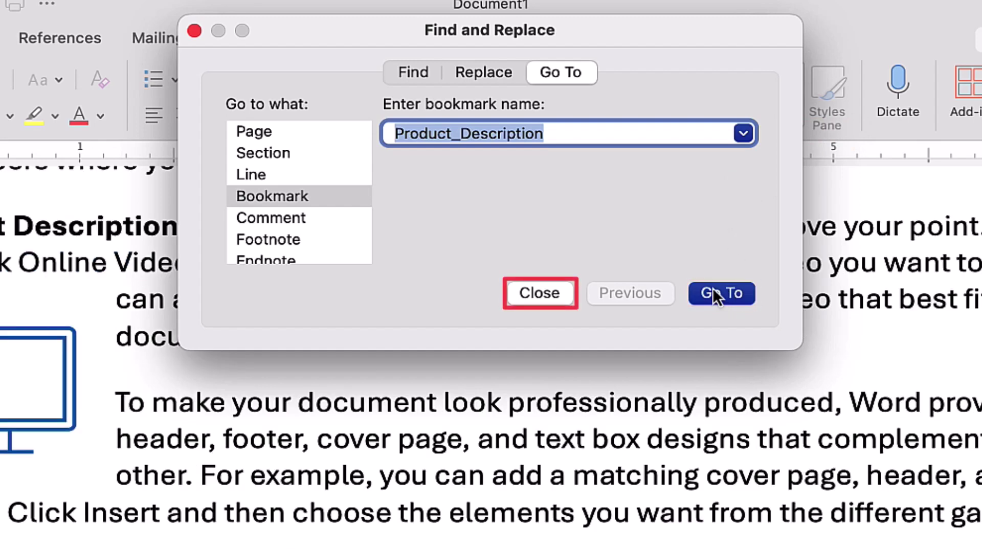
left_click(555, 293)
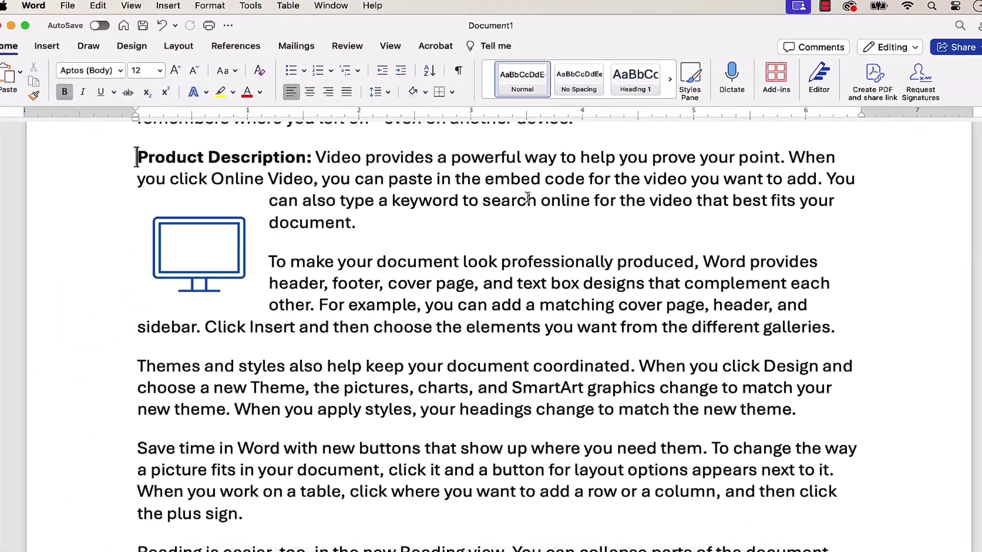
key("alt+super+g")
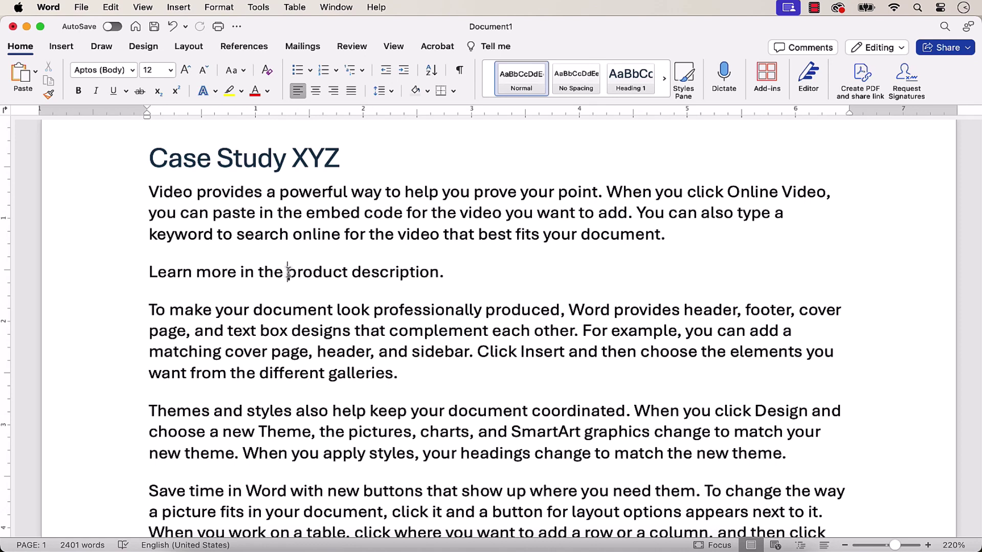
Link the words 'product description' to the Product_Description bookmark in this document
left_click_drag(289, 273, 402, 285)
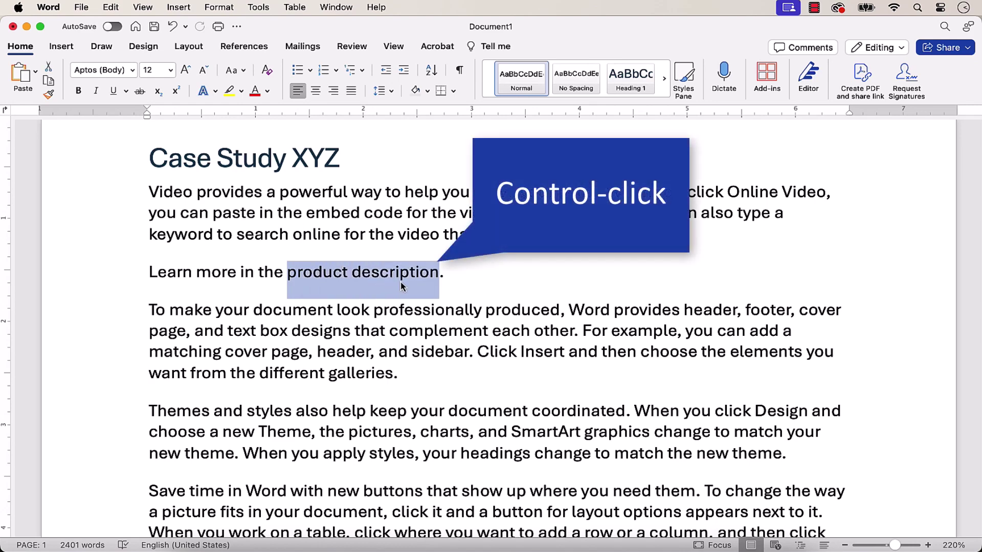
left_click(401, 286, "ctrl")
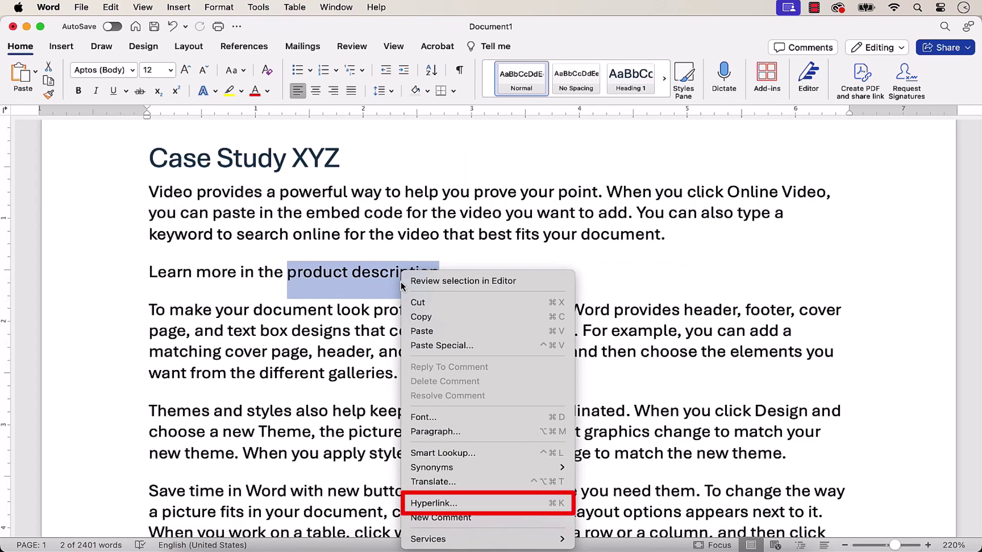
left_click(434, 503)
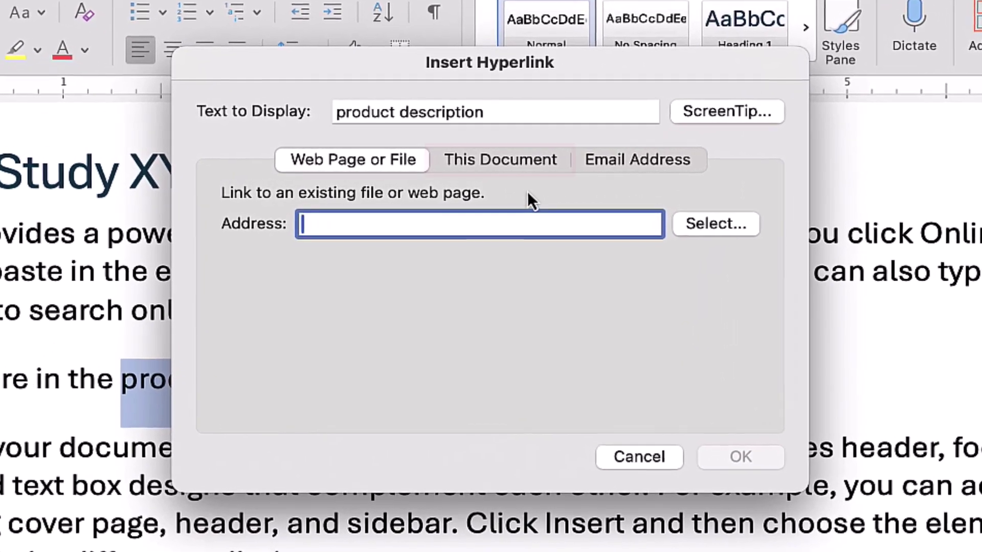
left_click(522, 176)
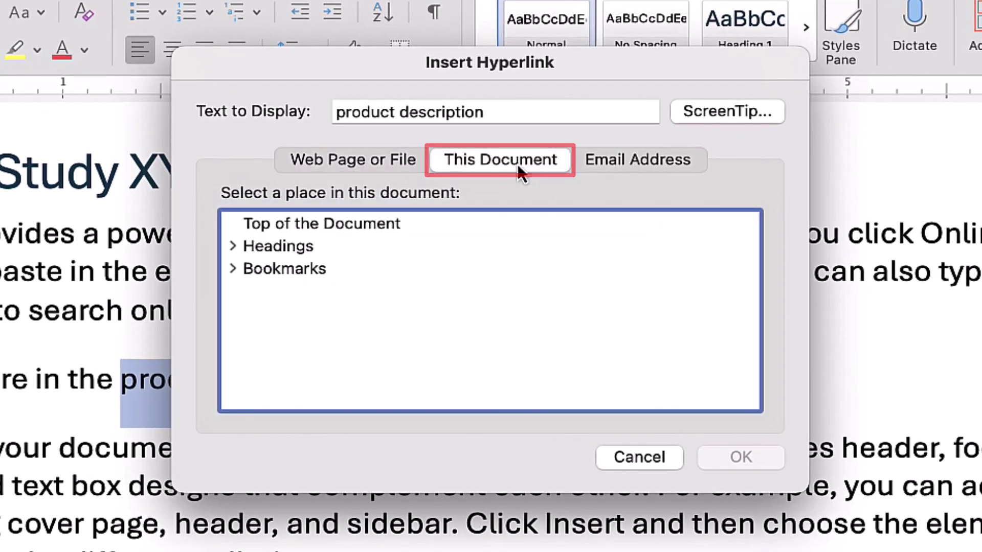
left_click(233, 270)
left_click(285, 293)
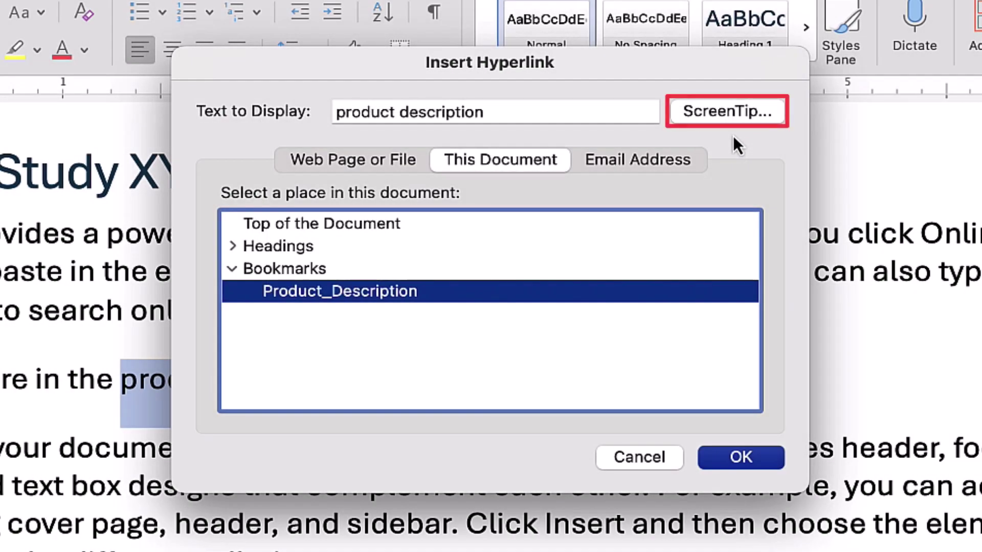
Give the link the ScreenTip 'Short description' and confirm the hyperlink
left_click(721, 115)
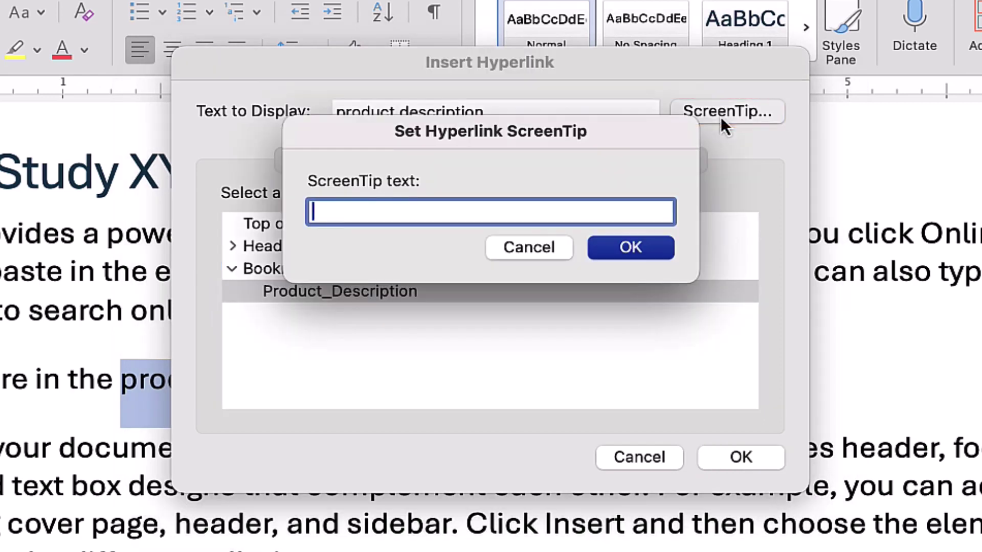
type("Short descr")
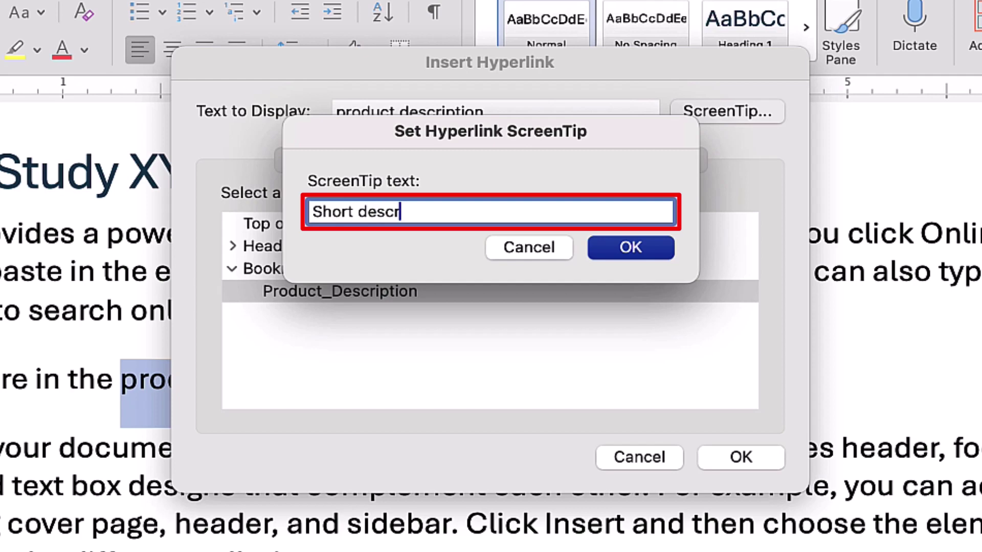
type("iption")
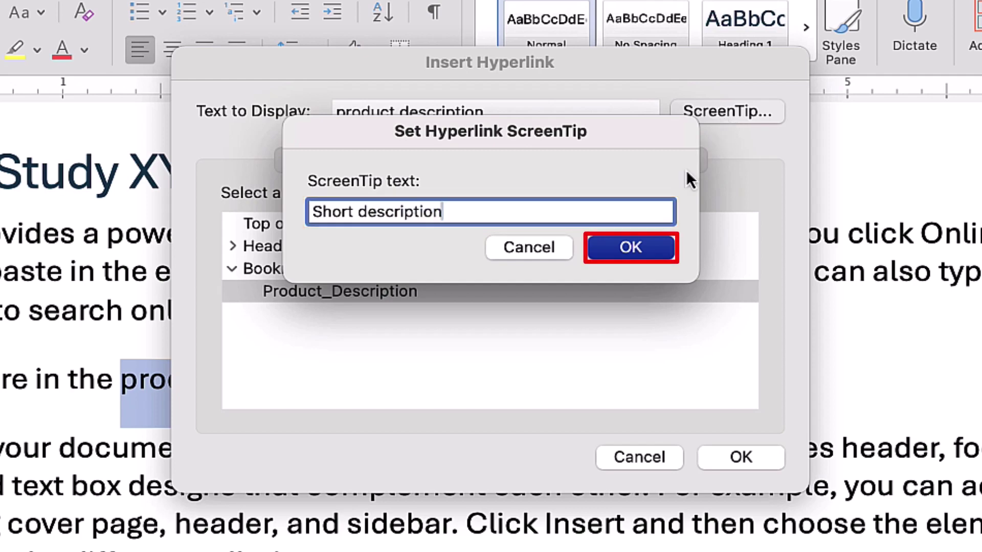
left_click(631, 248)
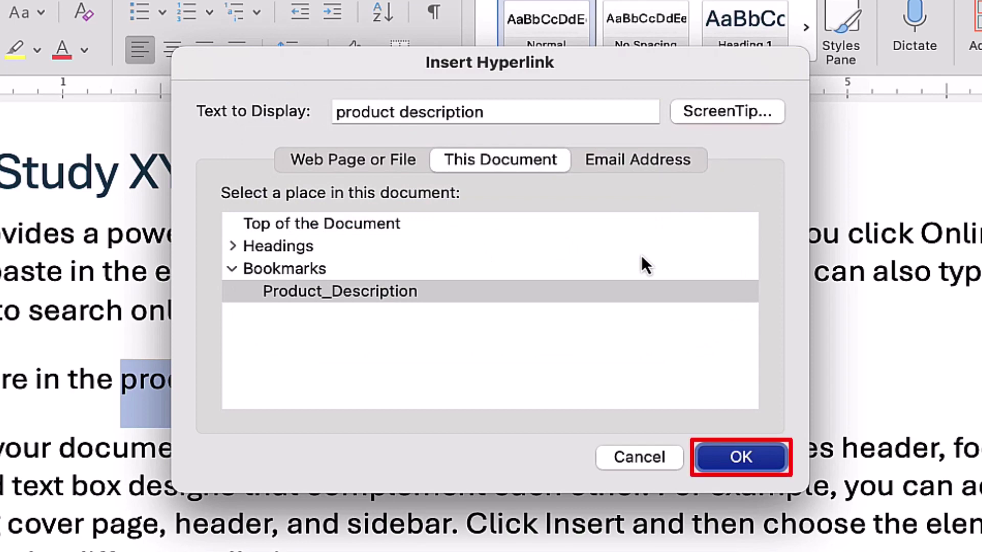
left_click(741, 458)
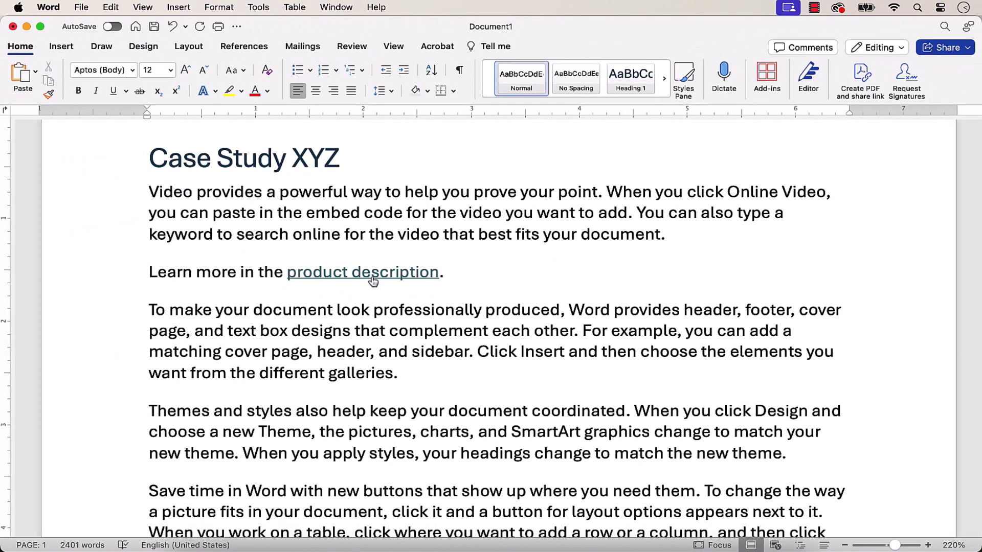
Follow the 'product description' link, then delete the Product_Description bookmark in the Bookmark dialog
left_click(373, 282)
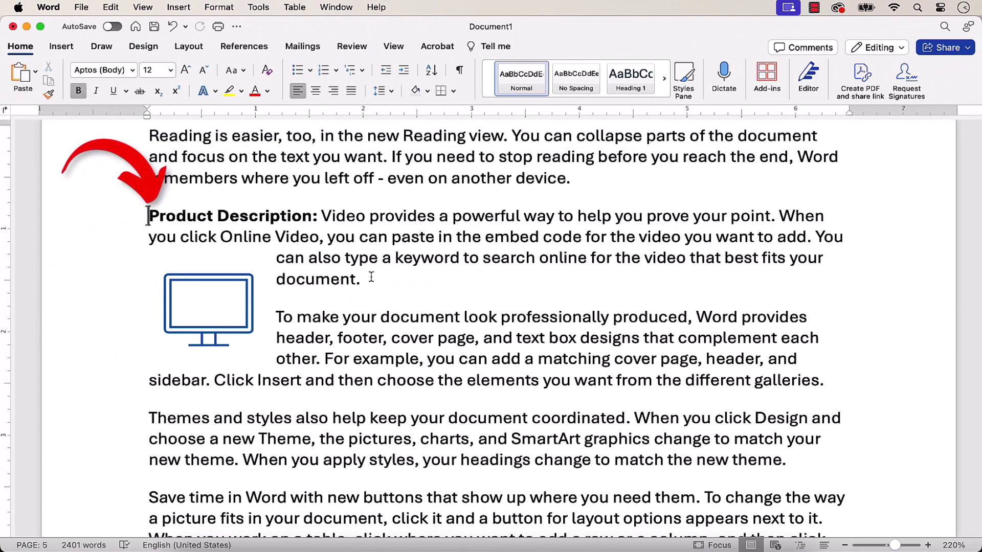
left_click(61, 46)
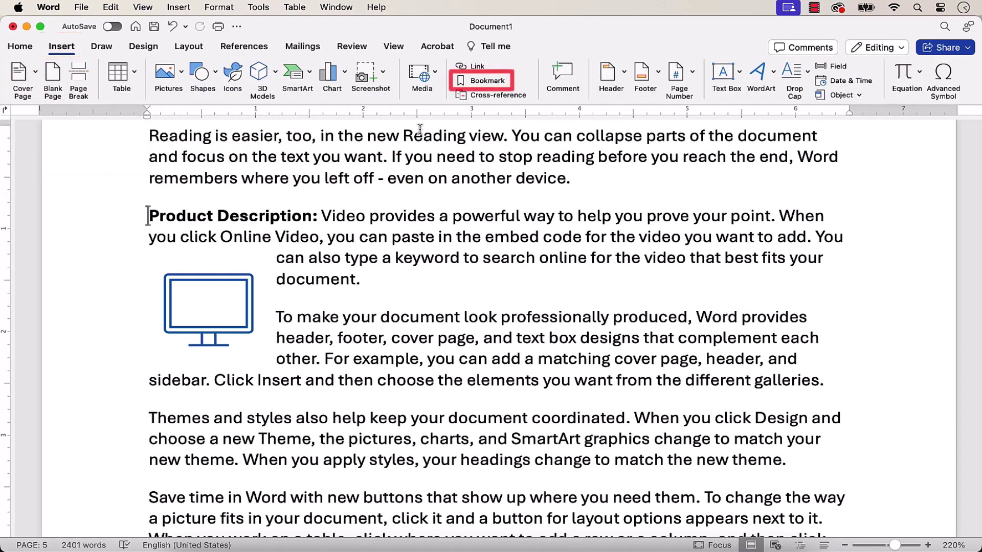
left_click(486, 81)
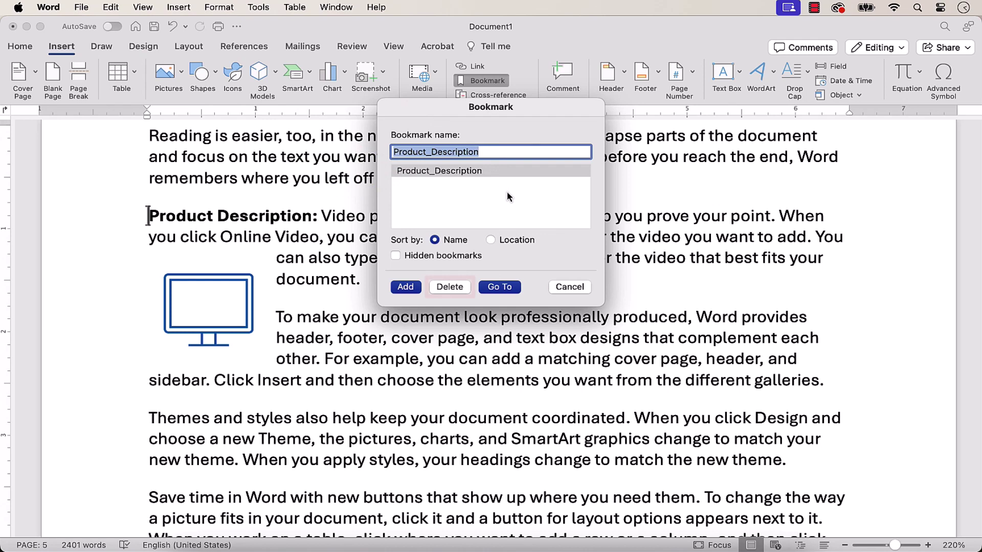
left_click(452, 287)
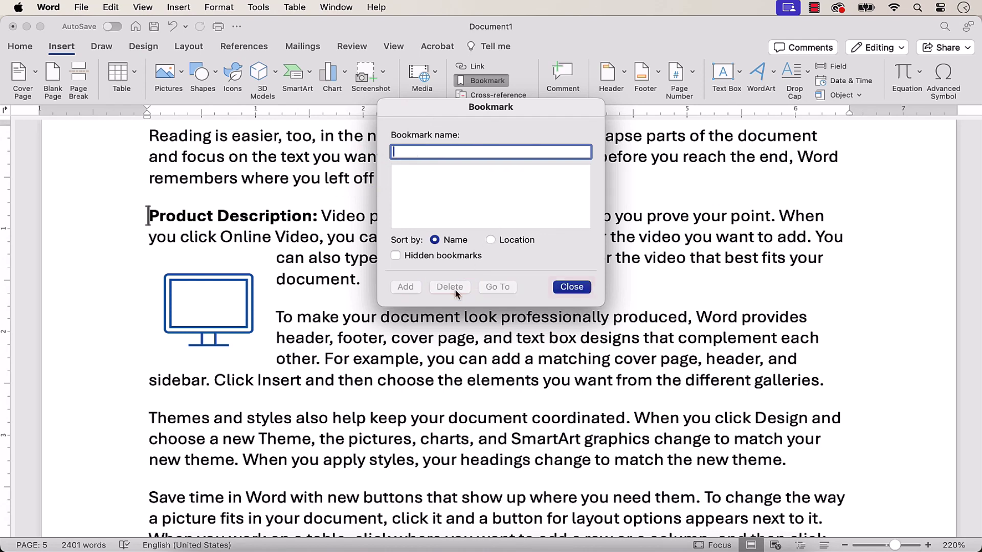
left_click(571, 287)
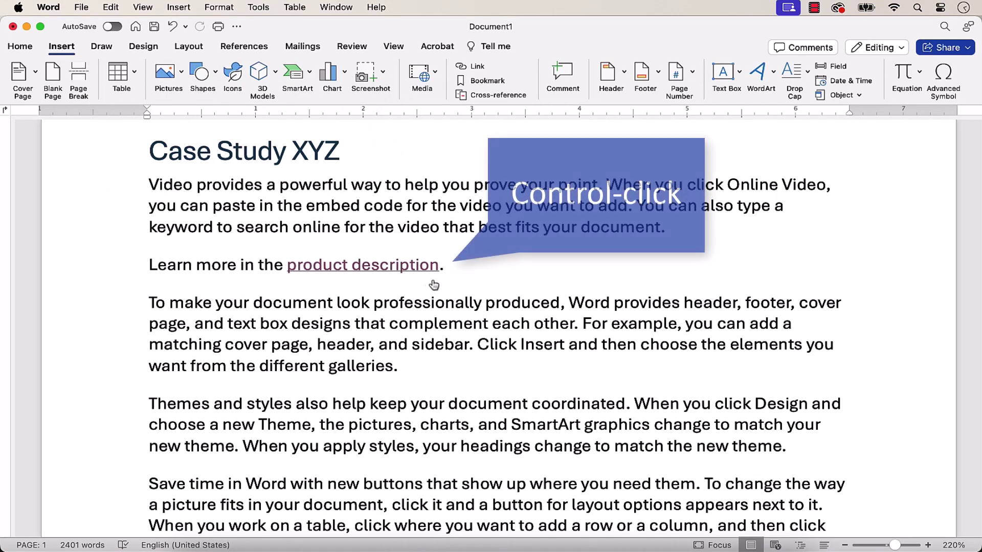
Remove the hyperlink from 'product description' on page 1
left_click(395, 268, "ctrl")
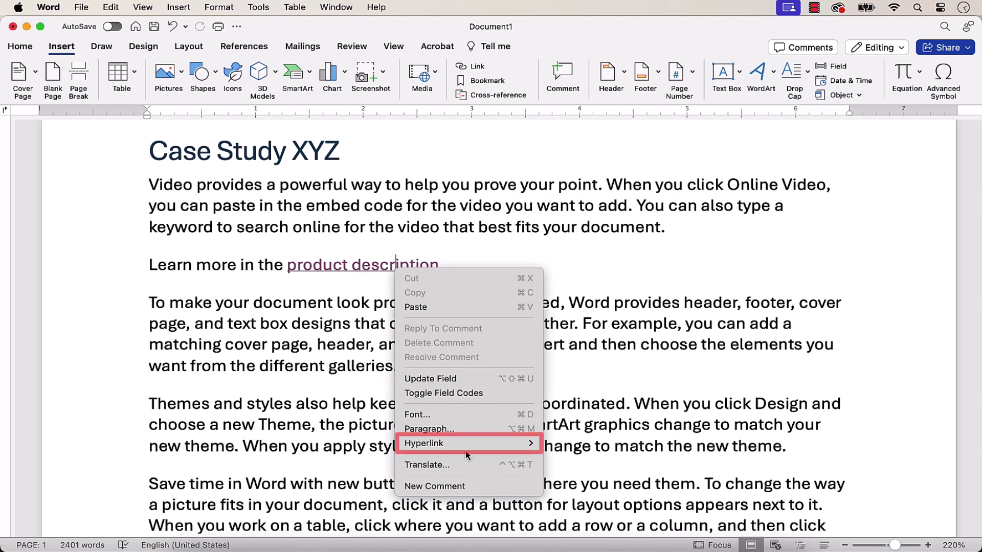
mouse_move(473, 448)
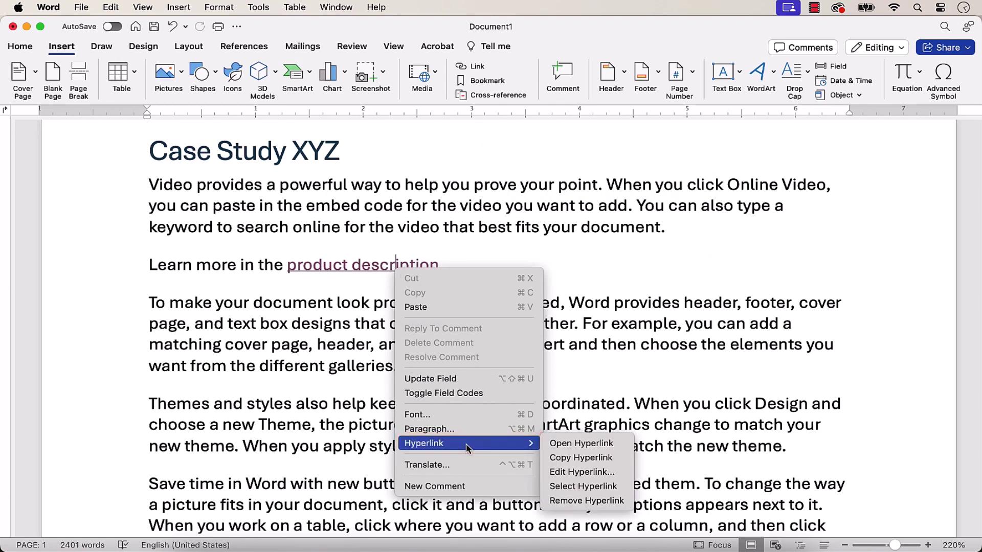
left_click(571, 503)
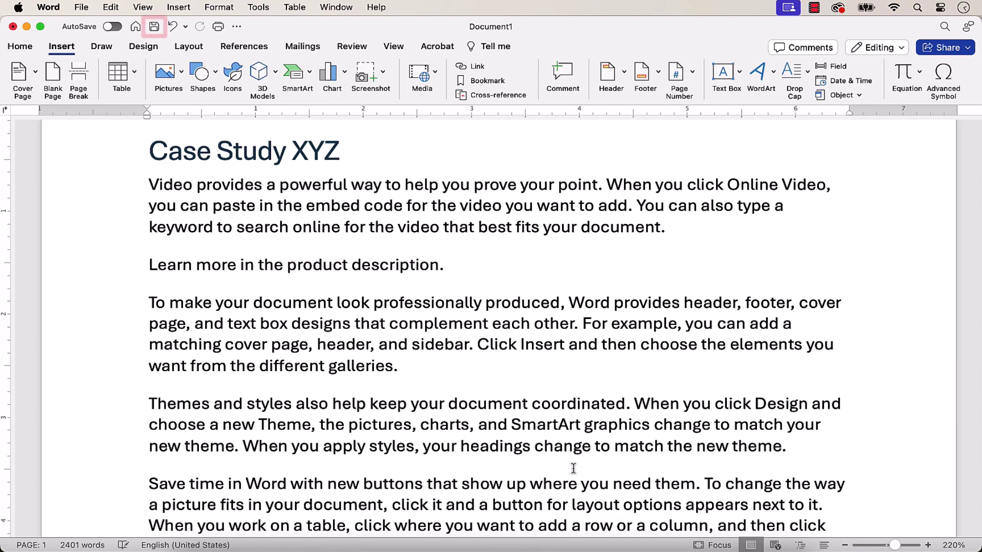